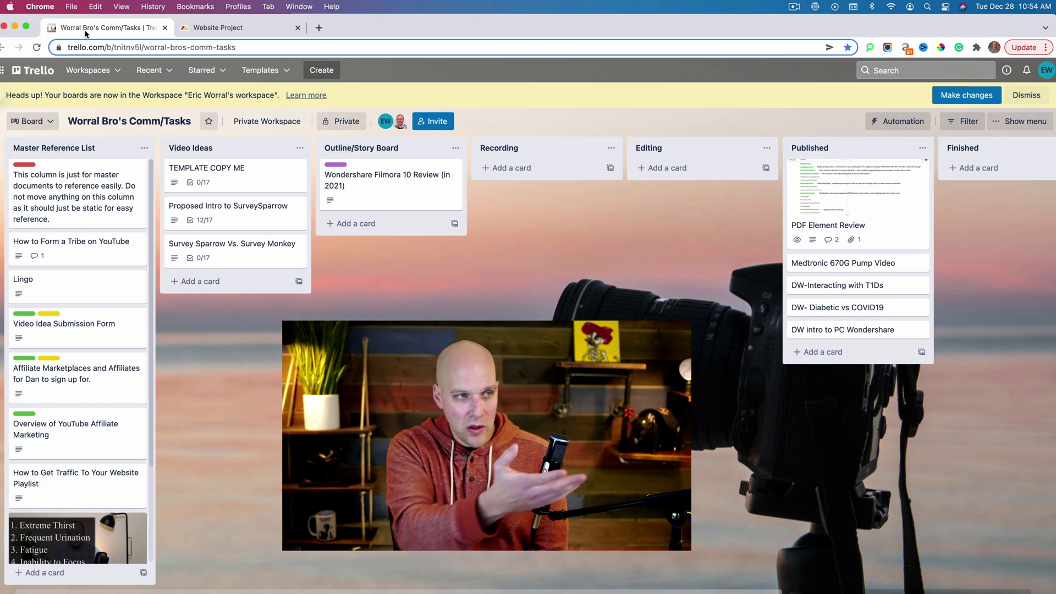
- Drag the Wondershare Filmora 10 Review card through Recording and Editing into Published
left_click(245, 28)
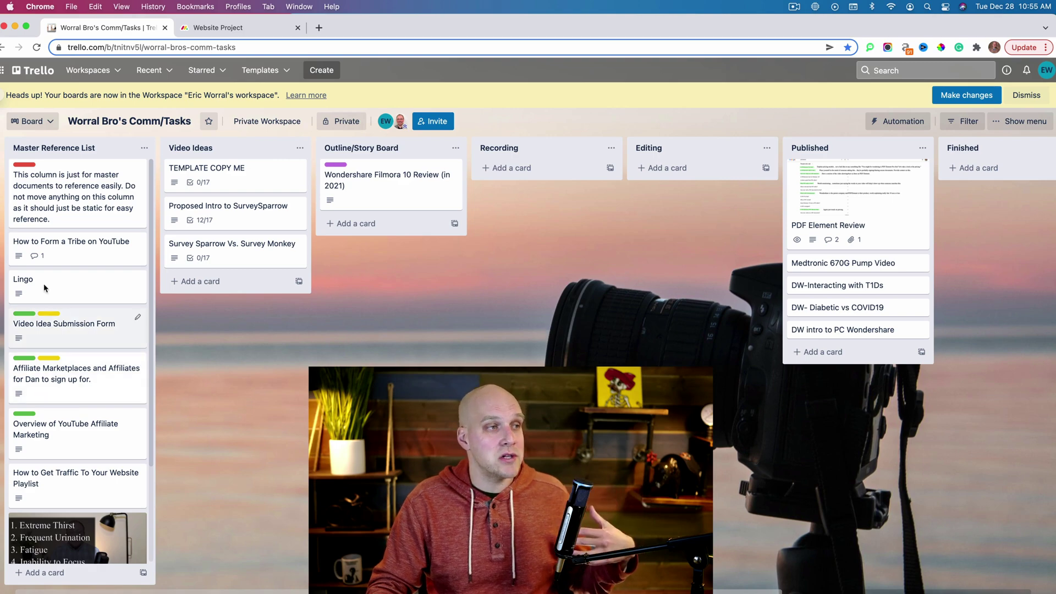
scroll(61, 385, "down", 3)
scroll(80, 328, "up", 5)
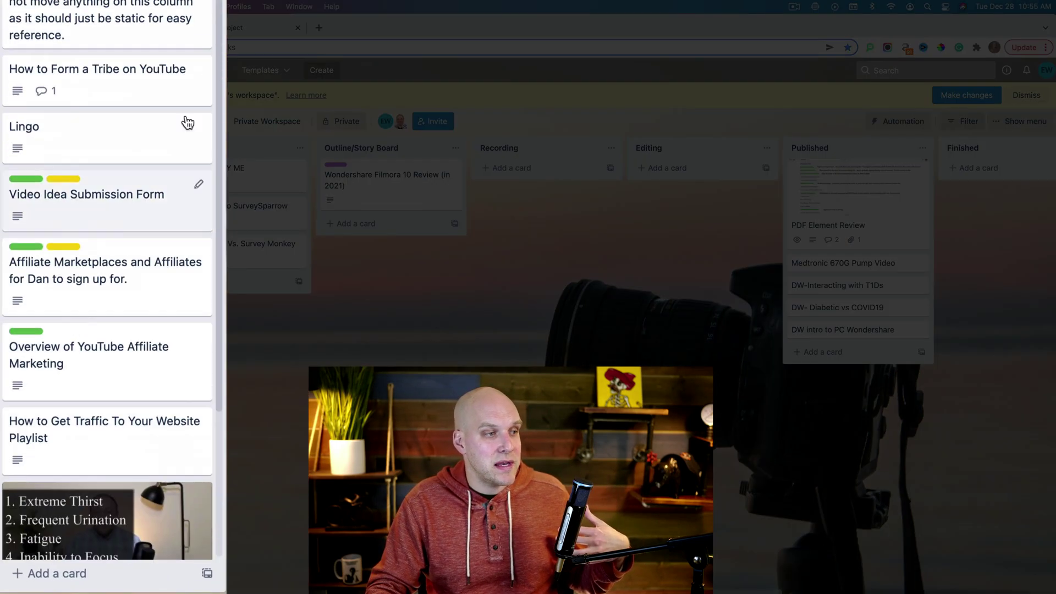
scroll(843, 217, "right", 3)
scroll(842, 216, "left", 3)
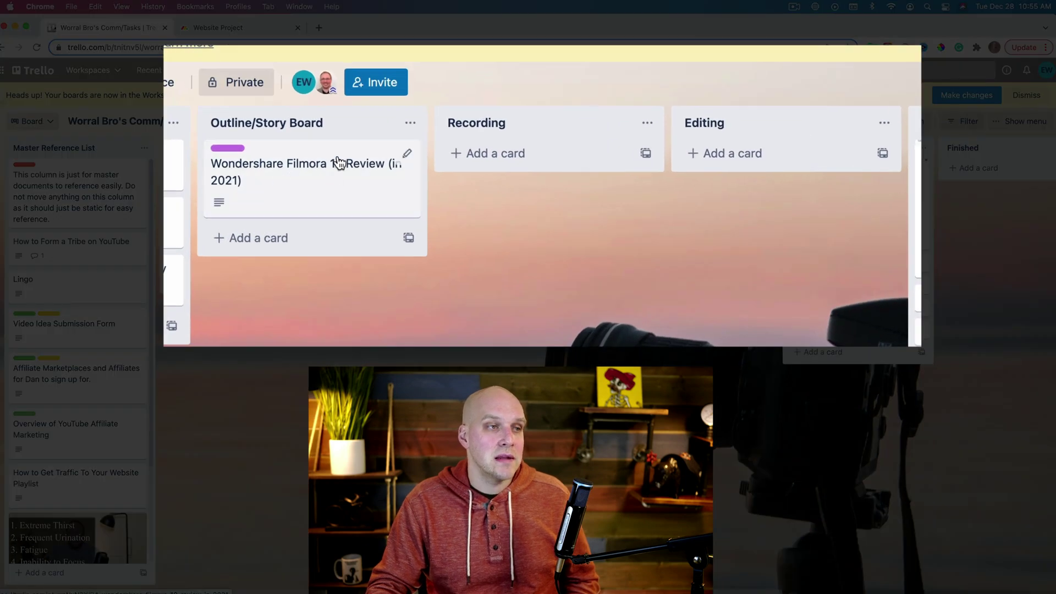
left_click_drag(290, 191, 513, 174)
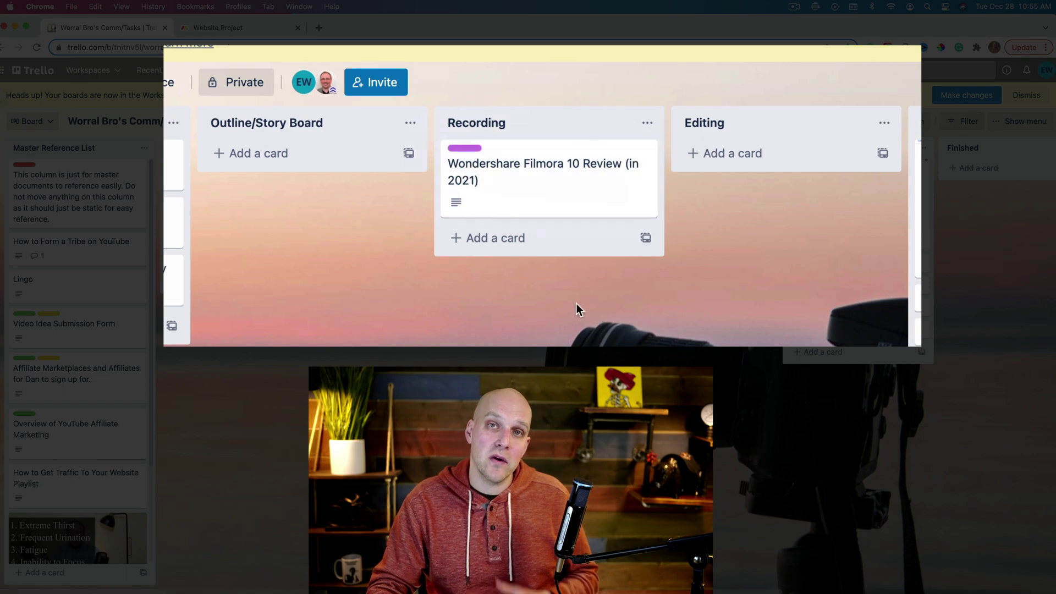
left_click_drag(531, 188, 930, 163)
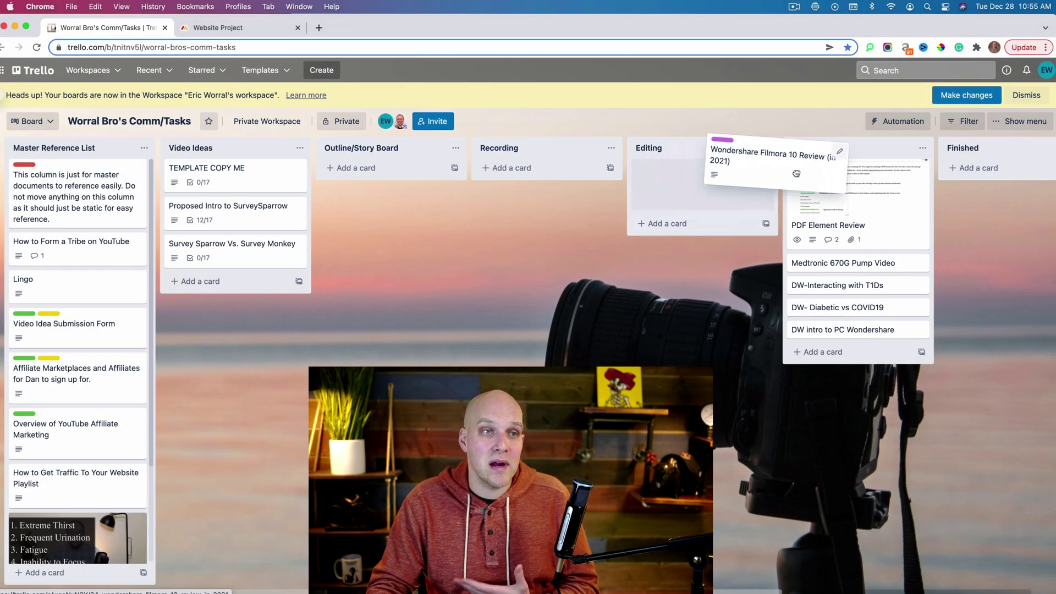
left_click_drag(796, 174, 881, 264)
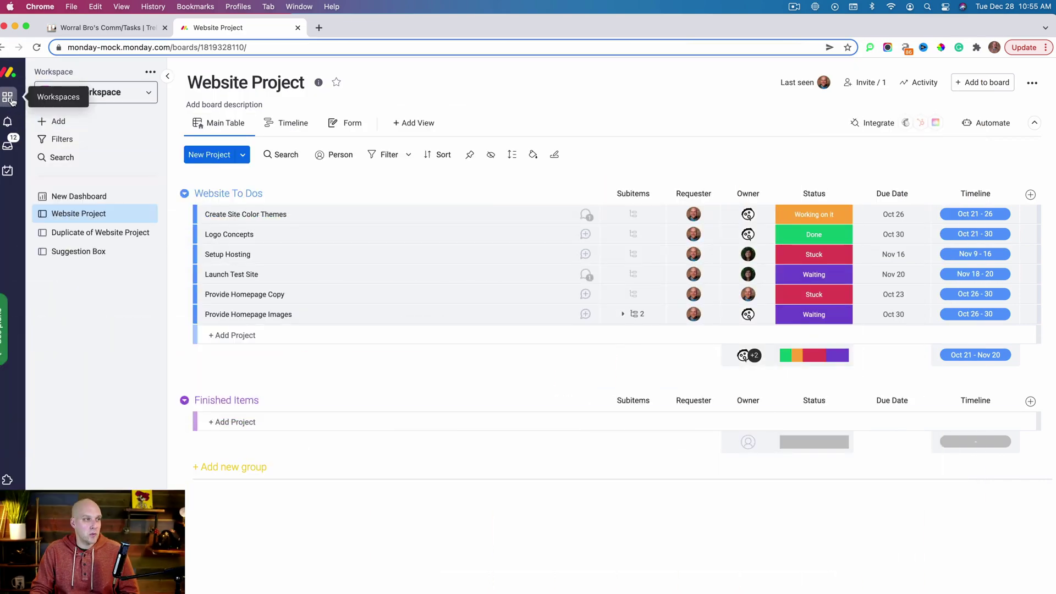
left_click(95, 200)
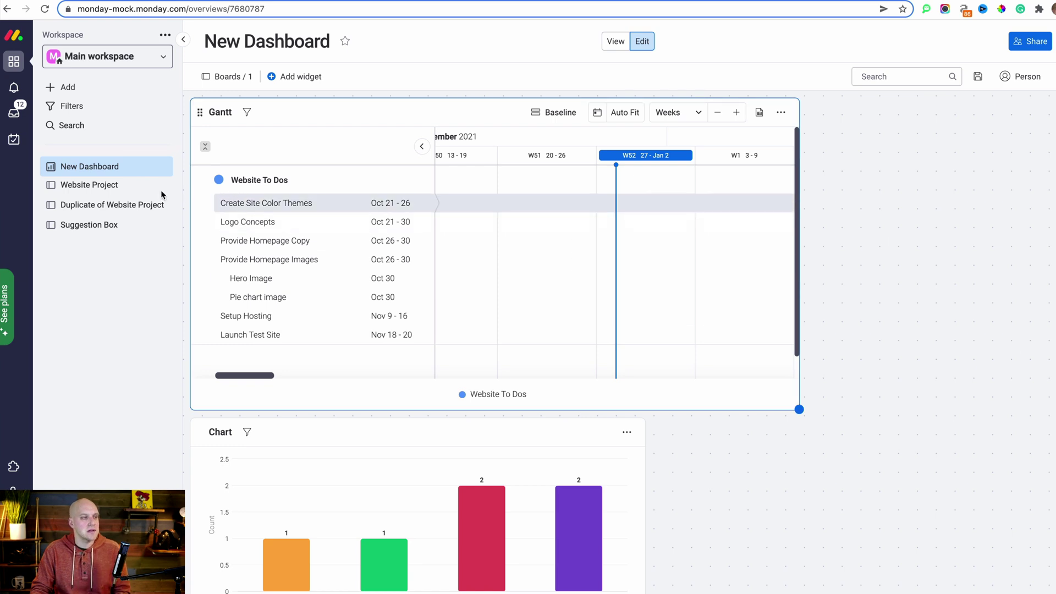
left_click(90, 187)
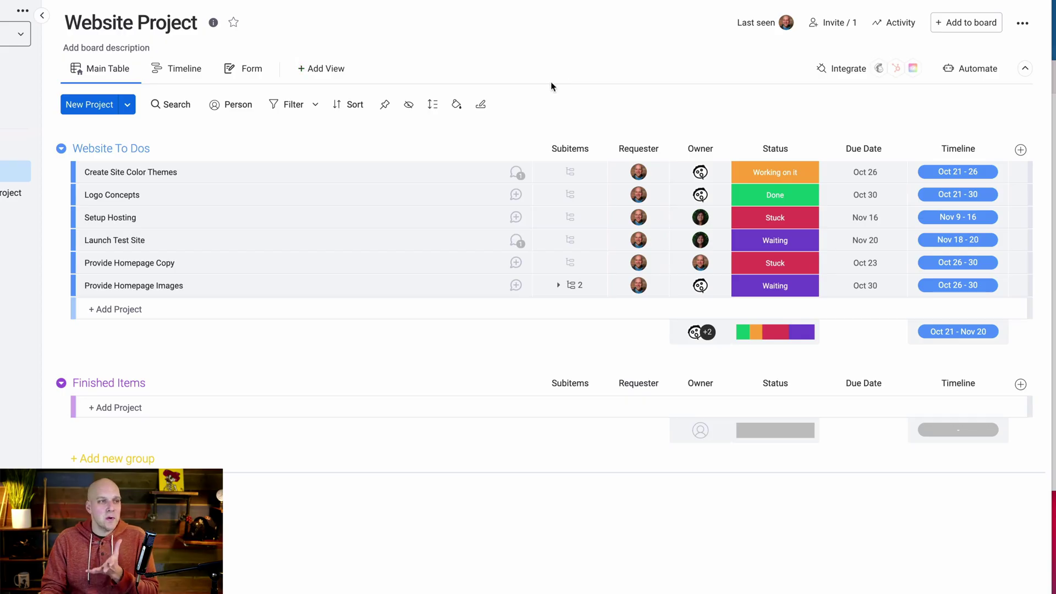
- Add a Kanban view to the Website Project board, keeping the name Kanban
left_click(321, 70)
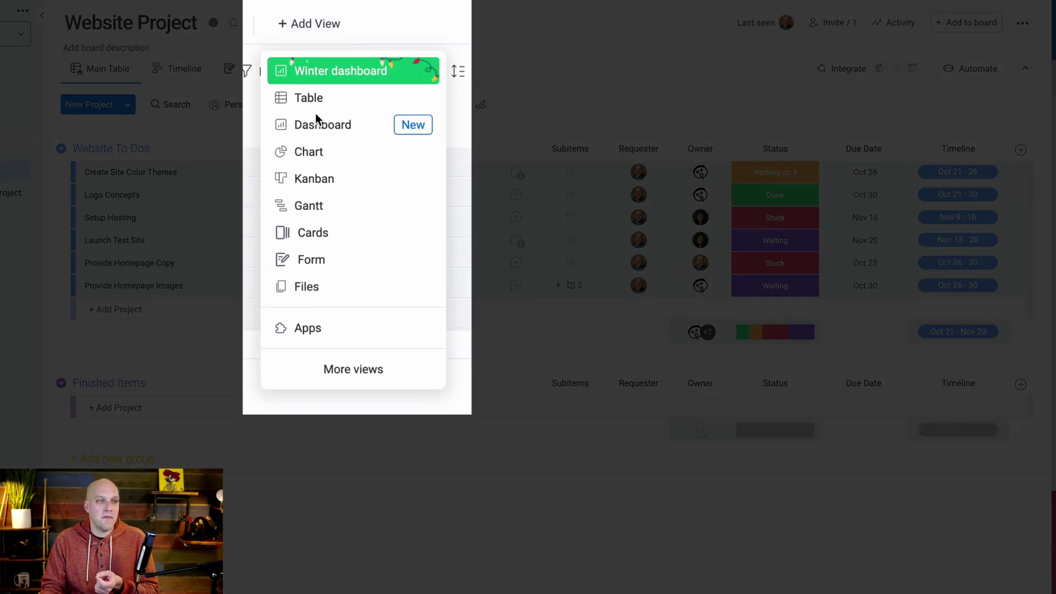
left_click(345, 186)
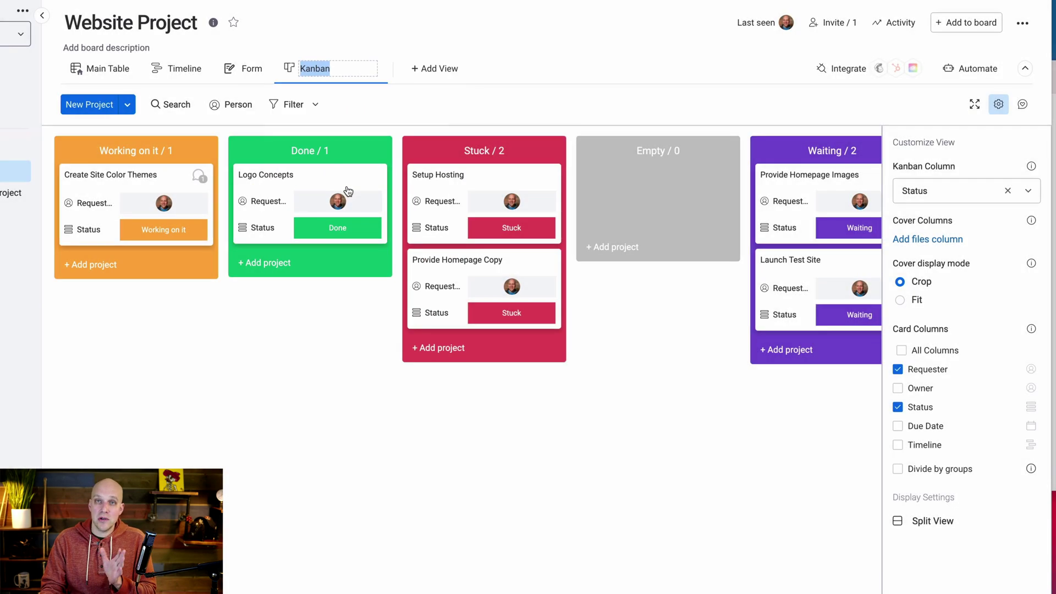
scroll(632, 243, "right", 2)
left_click(321, 126)
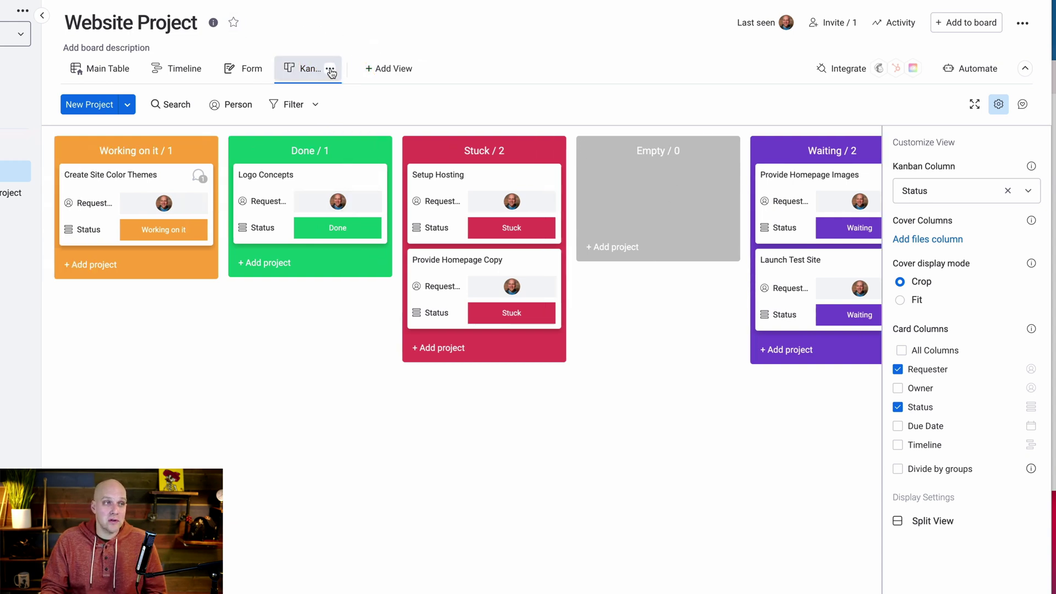
- Delete the Kanban view and bring the view-type list back up
left_click(330, 68)
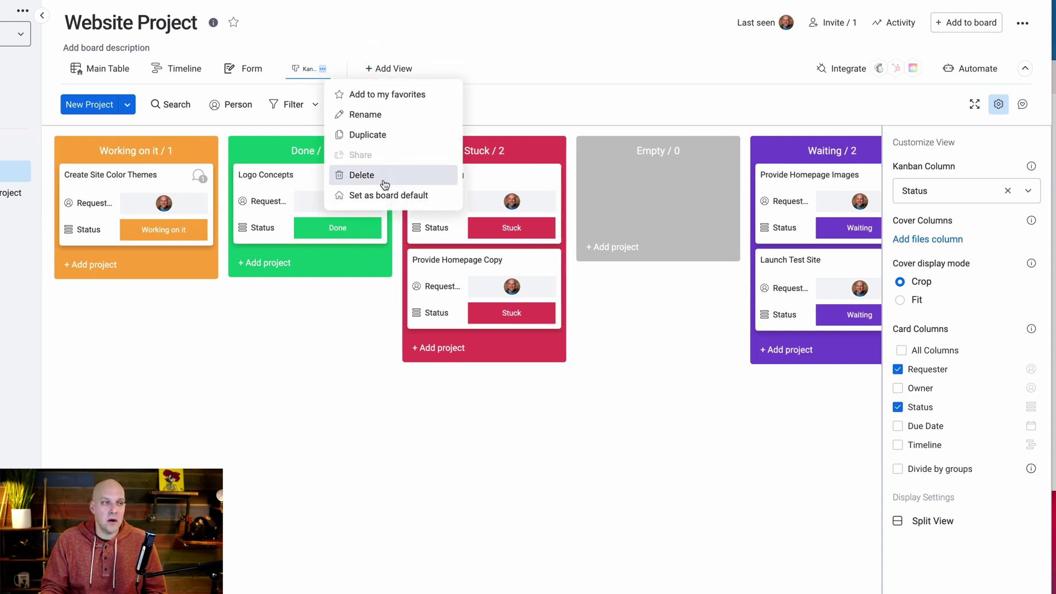
left_click(382, 179)
left_click(324, 68)
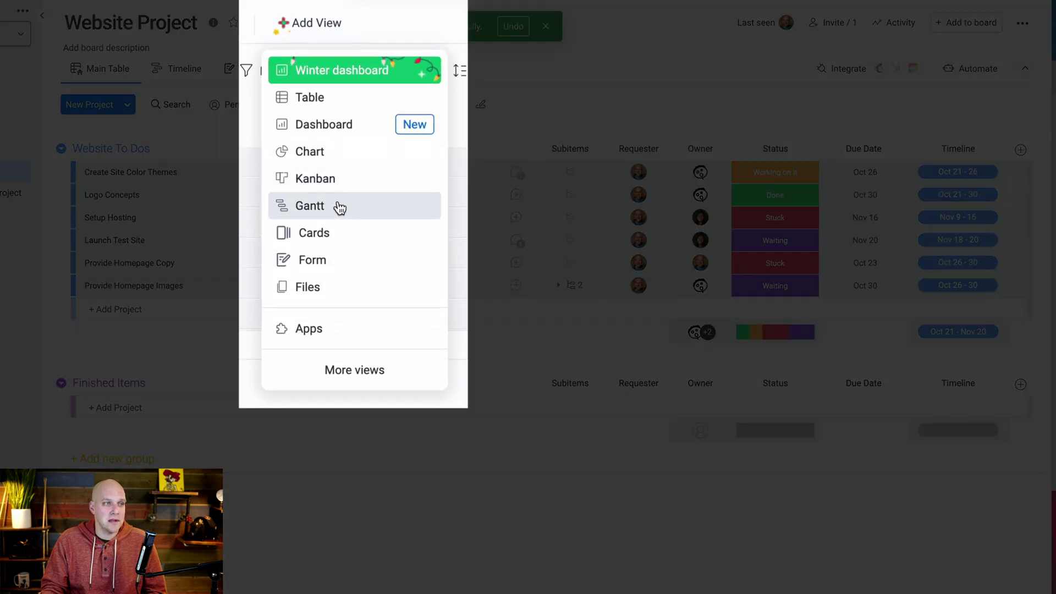
- Add a Gantt view and resize it by its corner until every task row shows
left_click(350, 201)
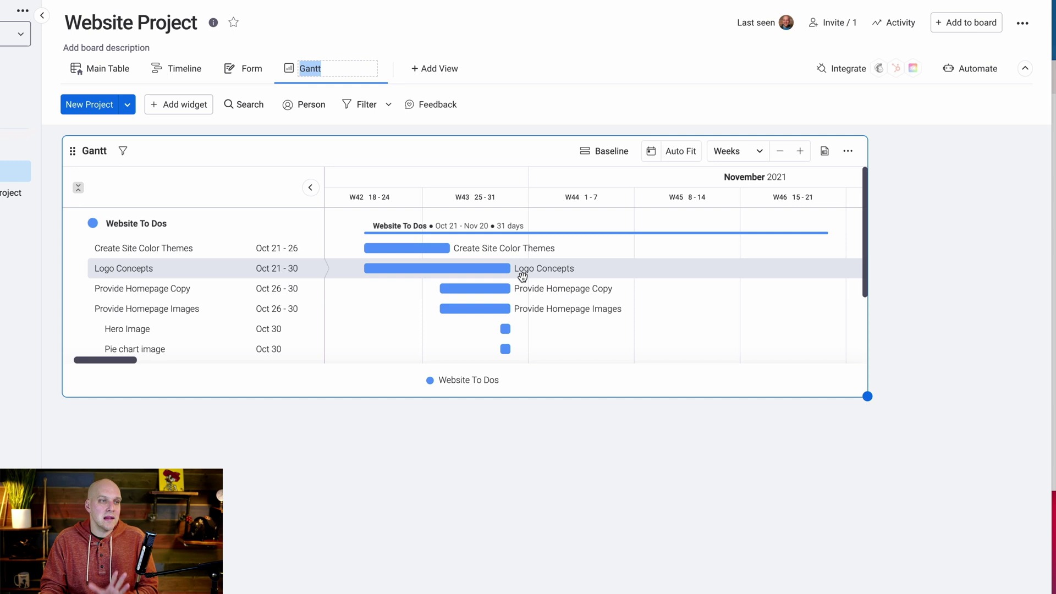
scroll(520, 275, "down", 2)
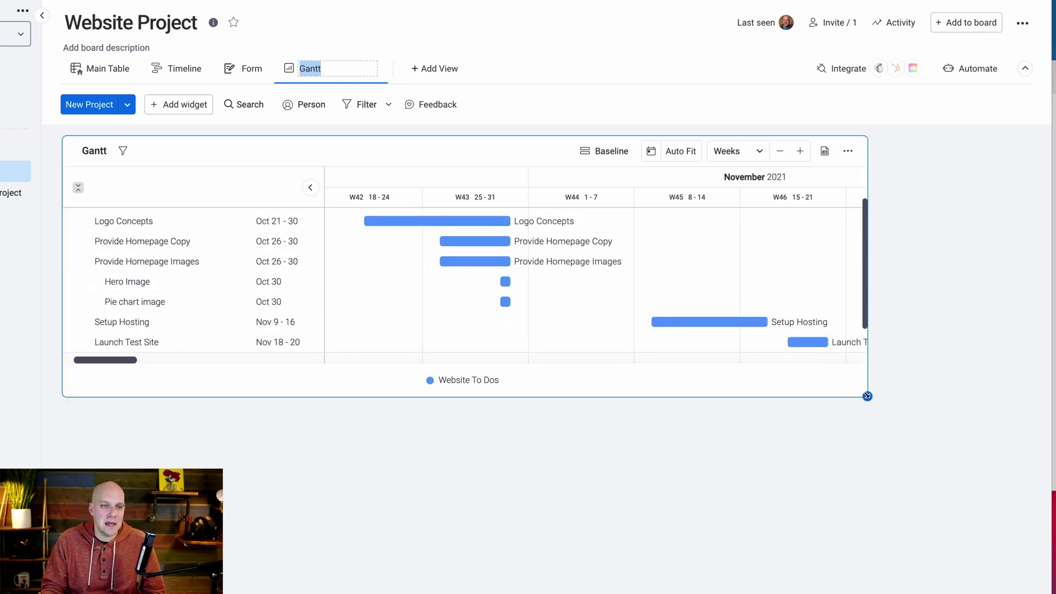
left_click_drag(867, 396, 1031, 532)
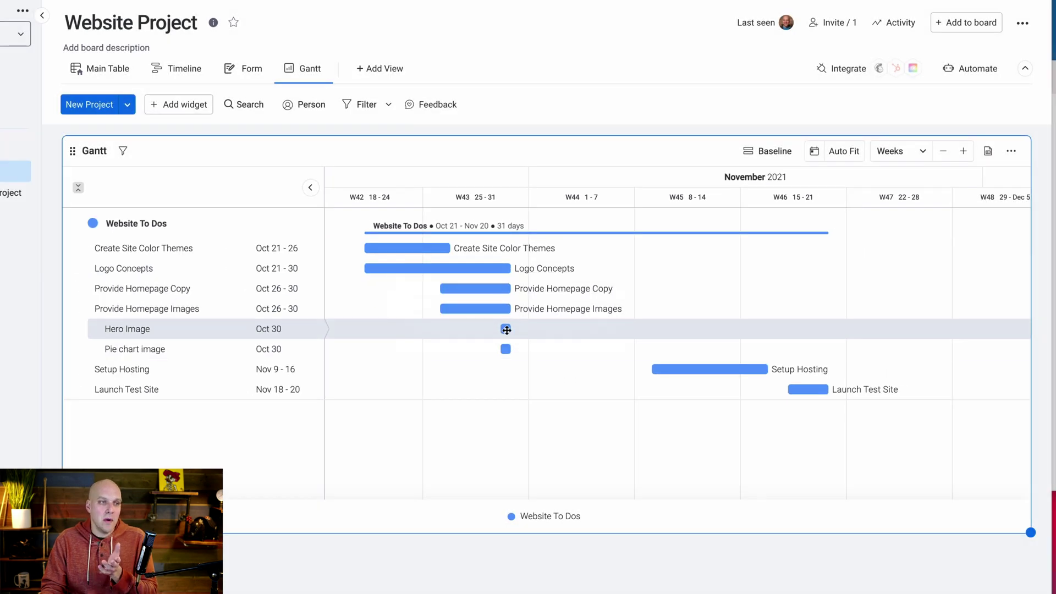
mouse_move(506, 329)
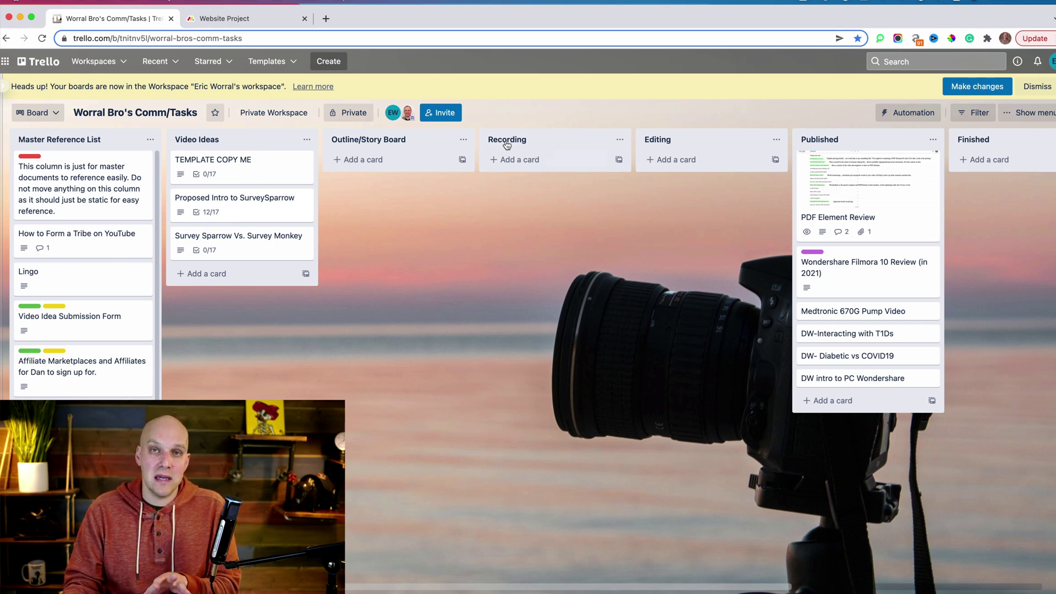
- Switch to the monday.com Website Project tab and go to New Dashboard
left_click(253, 18)
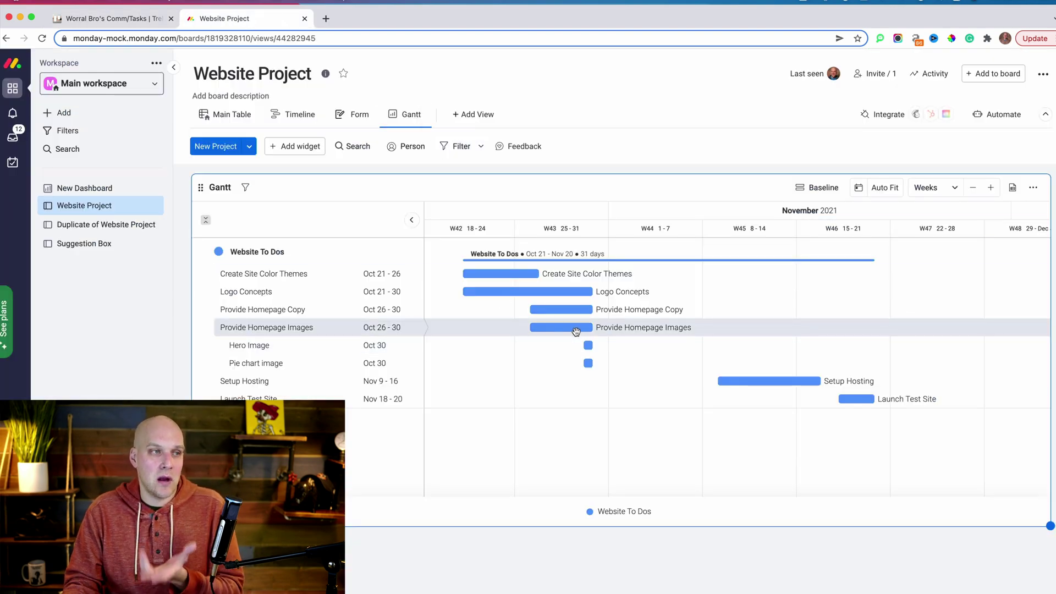
left_click(95, 189)
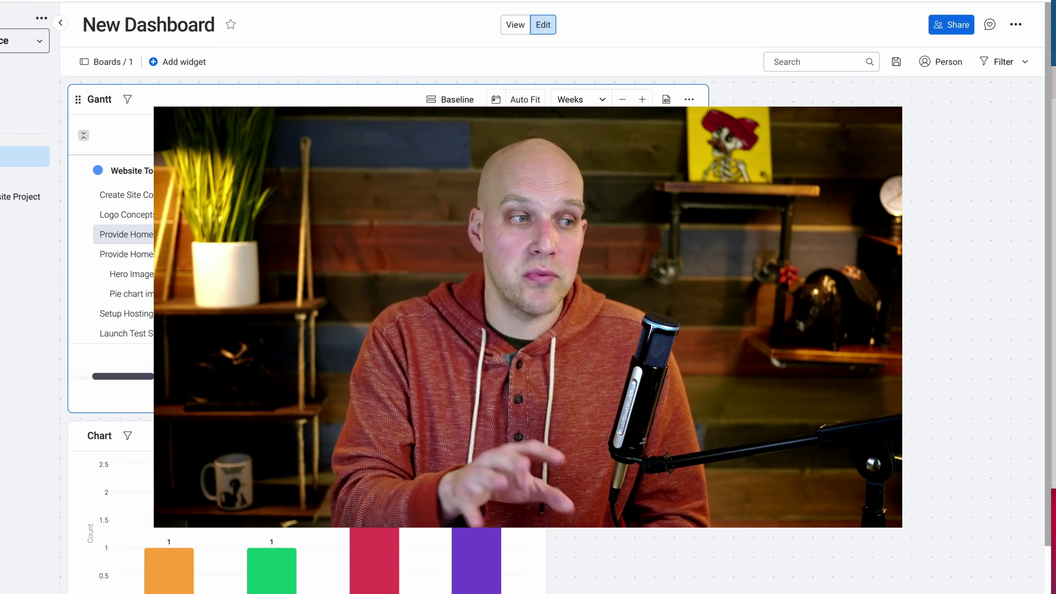
scroll(619, 425, "down", 1)
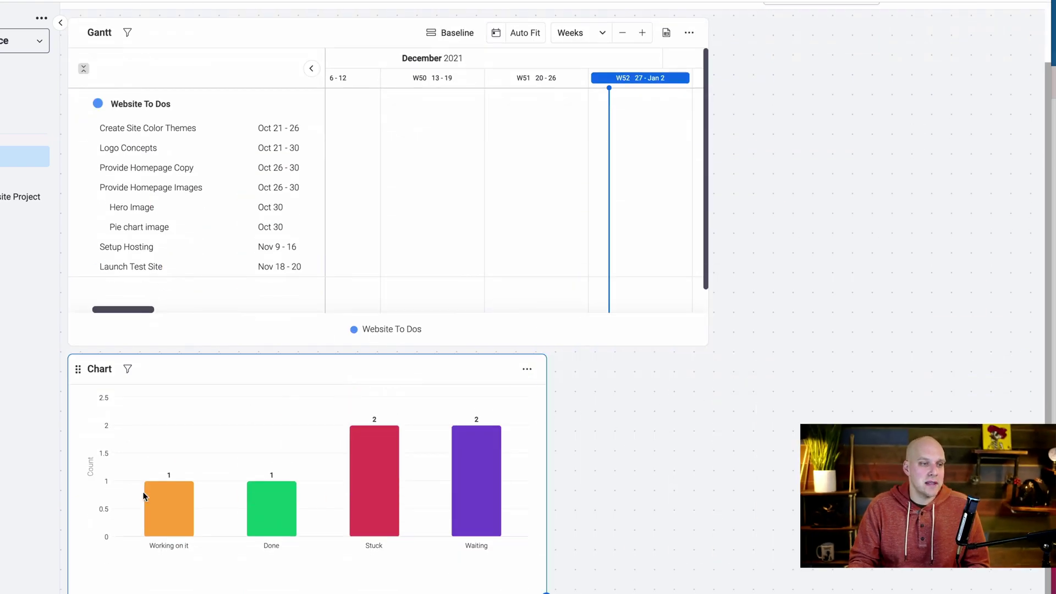
mouse_move(157, 510)
mouse_move(266, 510)
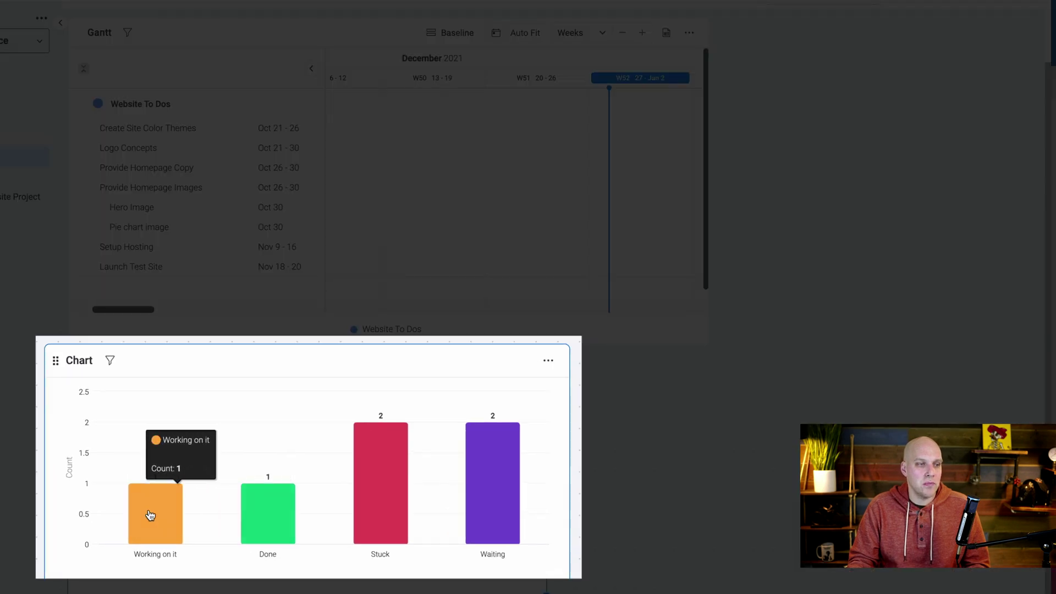
mouse_move(372, 477)
mouse_move(498, 477)
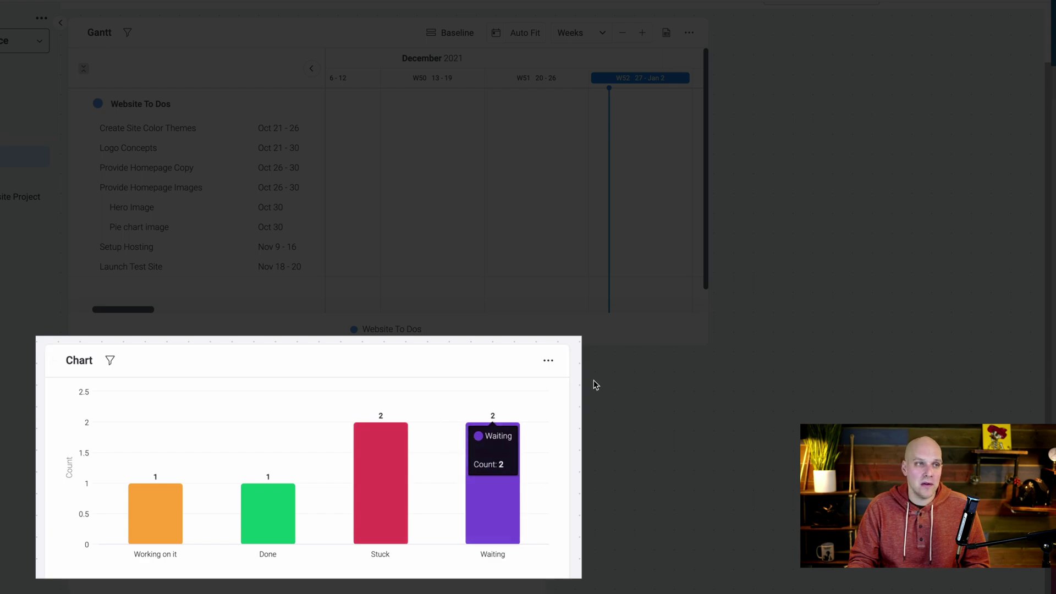
- Add a Battery widget beside the Gantt and drag its corner to make it wider and taller
scroll(593, 381, "up", 2)
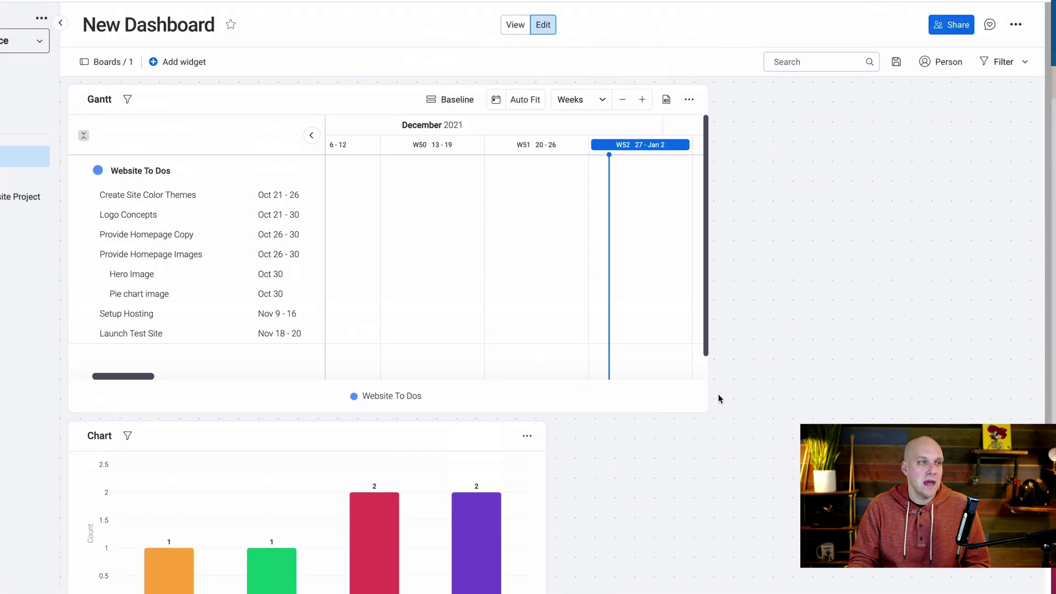
left_click(176, 65)
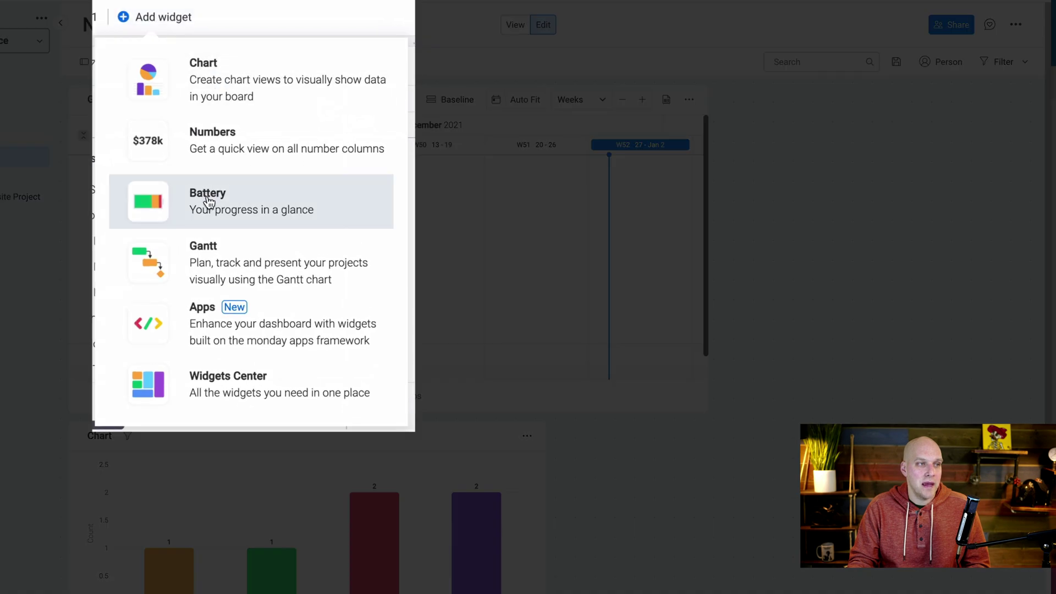
left_click(211, 210)
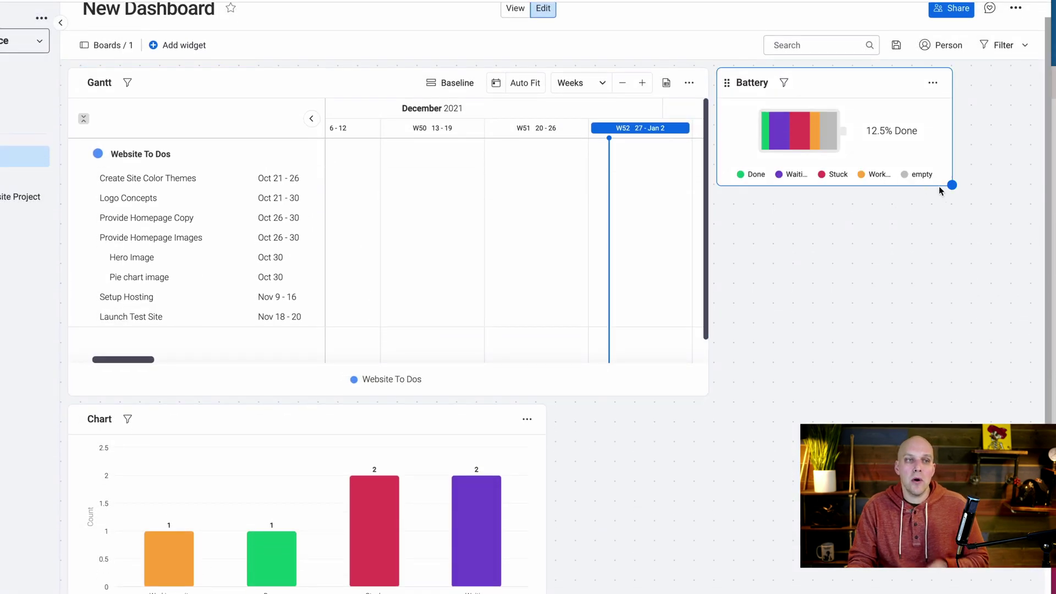
left_click_drag(953, 186, 1030, 226)
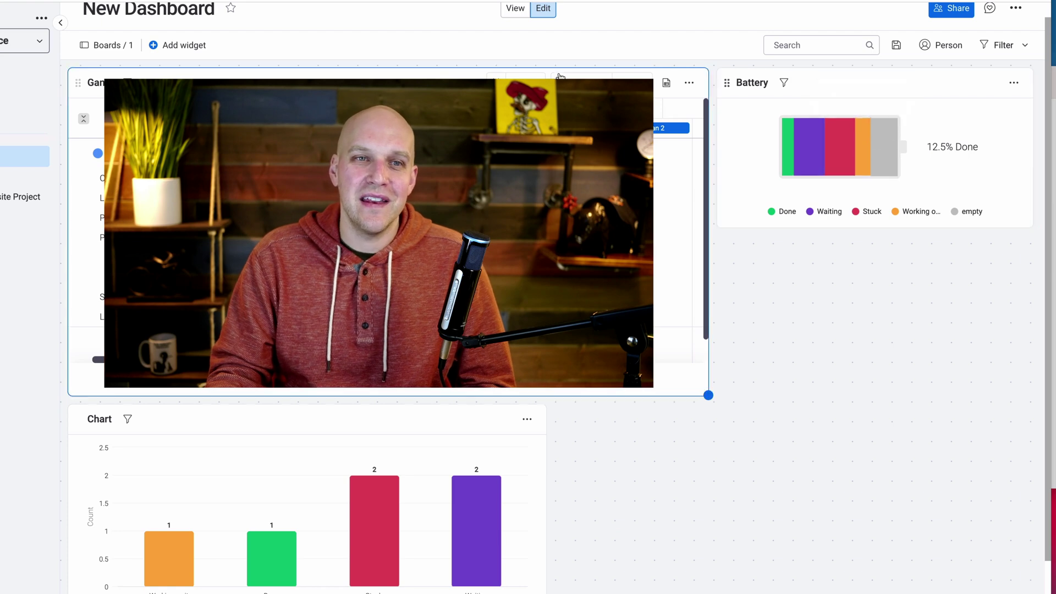
- Add a Numbers widget under the Battery widget and enlarge it by its corner
left_click(184, 46)
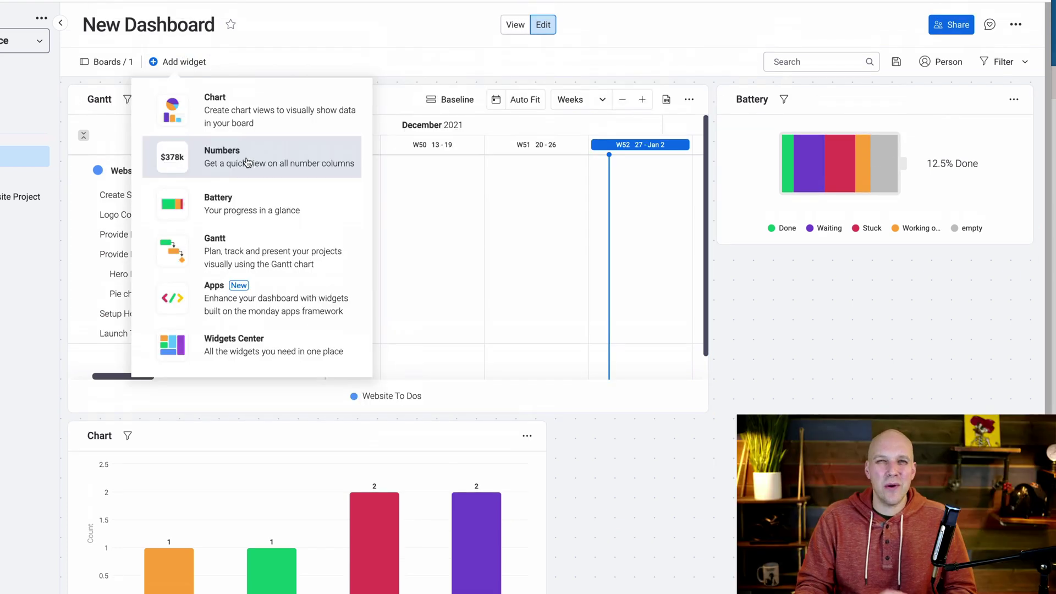
left_click(247, 162)
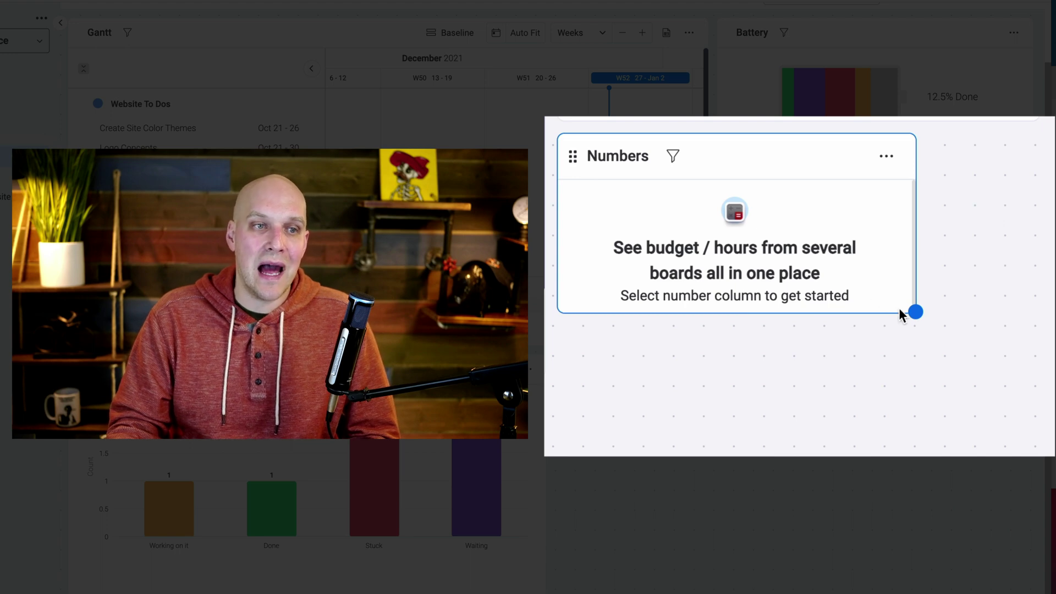
left_click_drag(910, 314, 1032, 421)
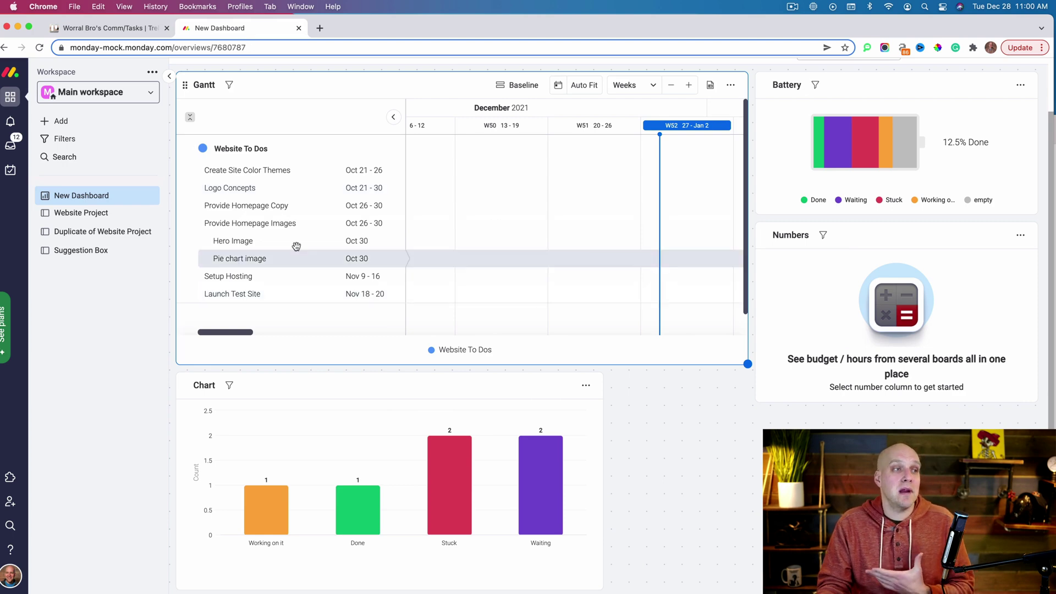
- Open Website Project and quick-filter the Status column to Stuck only
left_click(88, 213)
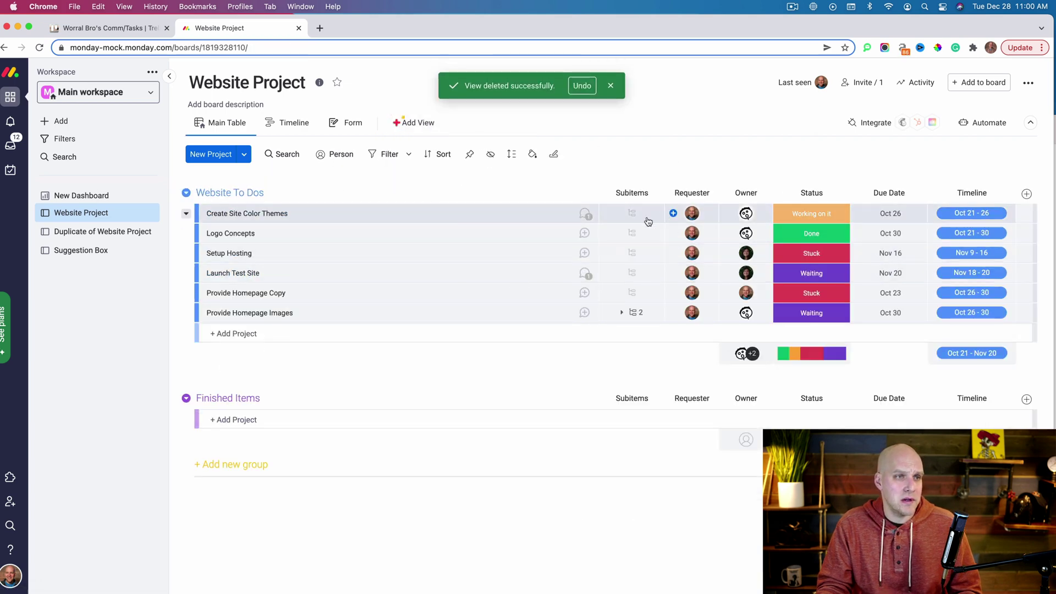
left_click(399, 158)
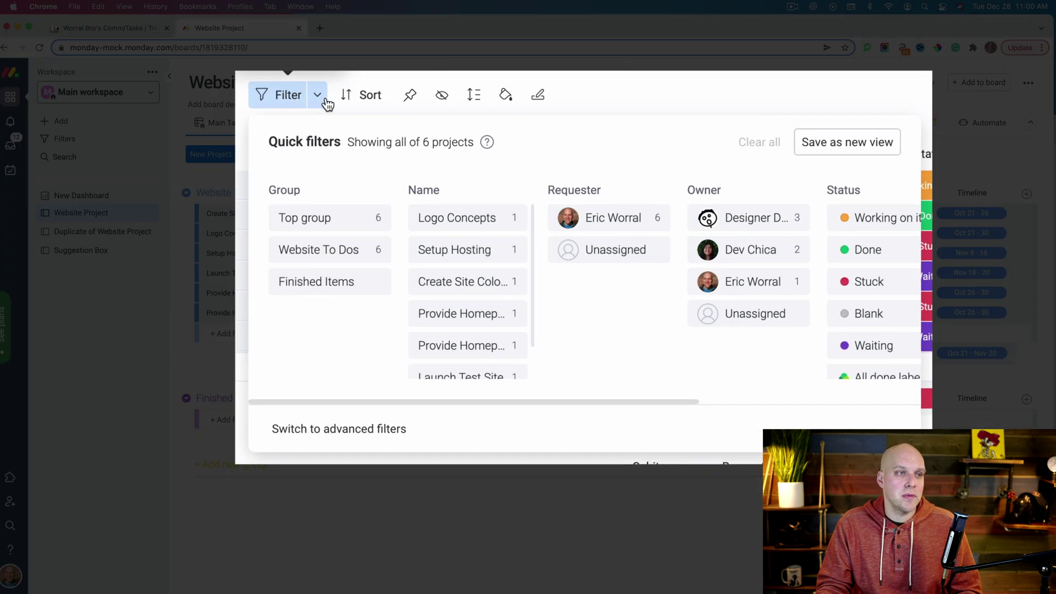
scroll(615, 310, "right", 5)
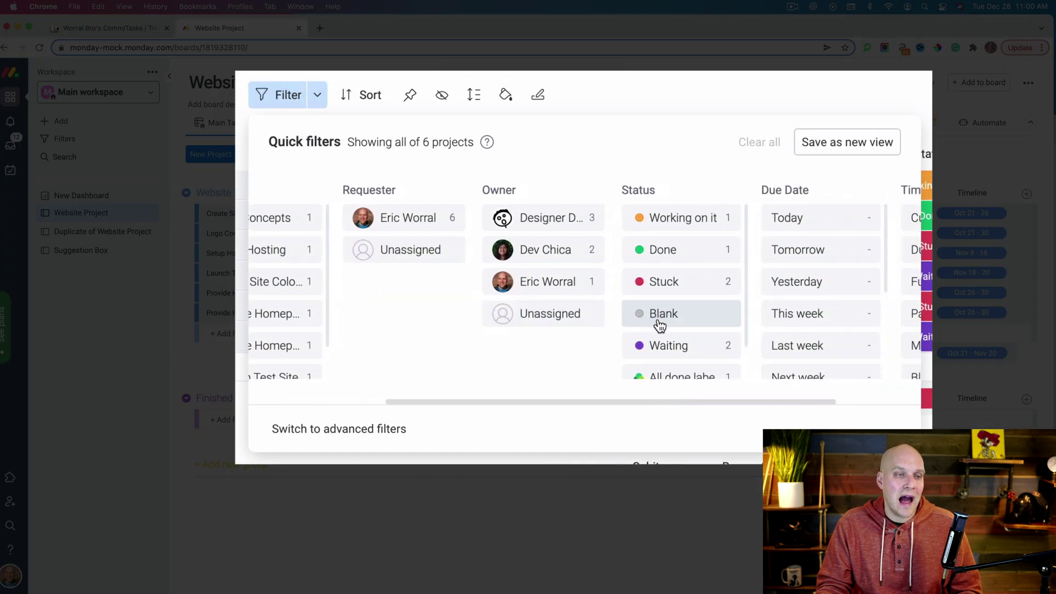
scroll(660, 324, "down", 2)
scroll(658, 319, "up", 2)
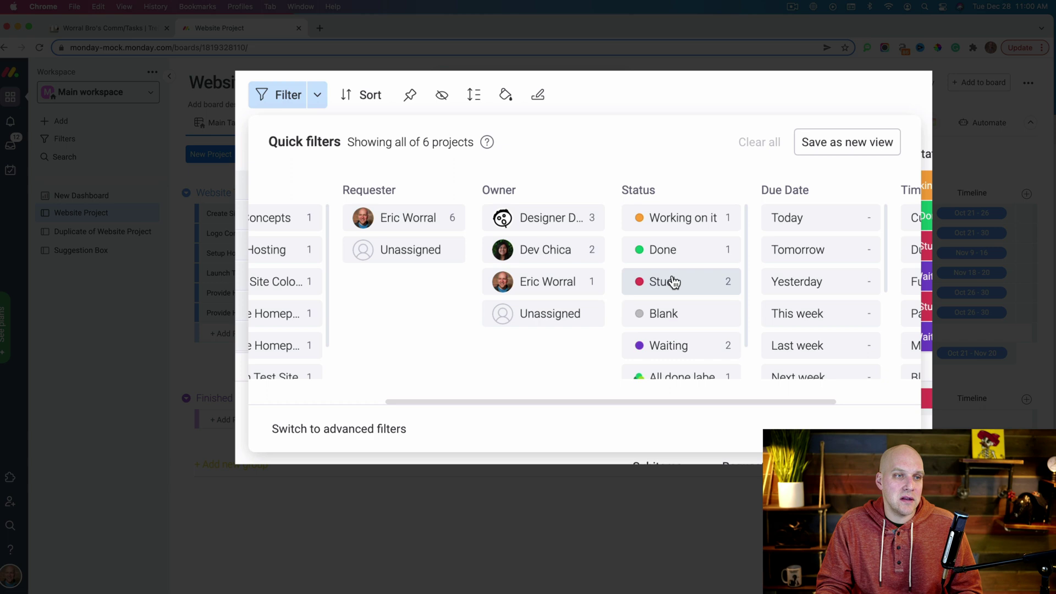
left_click(673, 282)
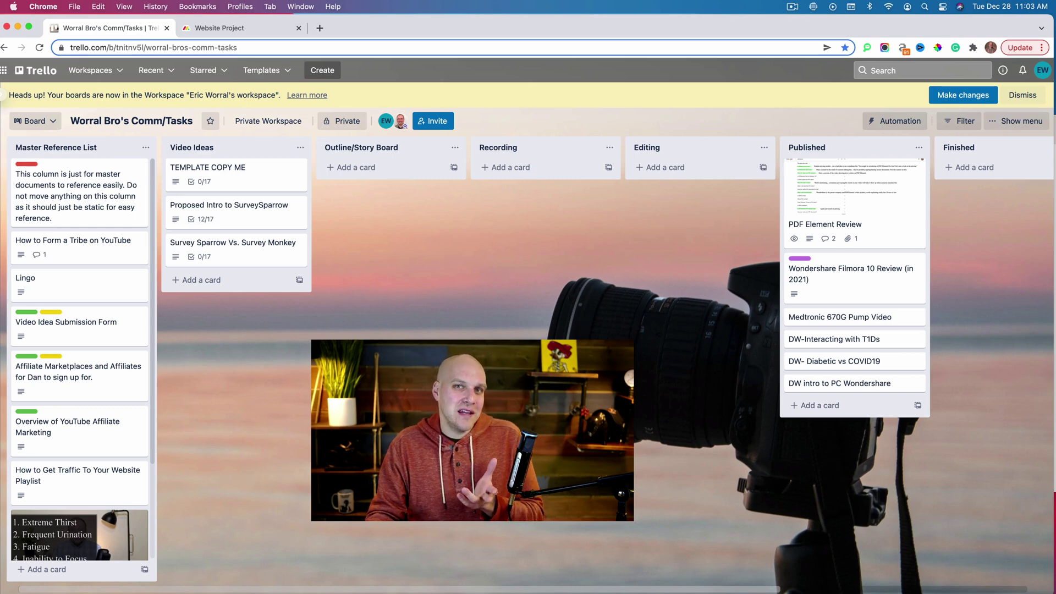
- Open the How to Form a Tribe on YouTube card in Trello, then close it
left_click(88, 247)
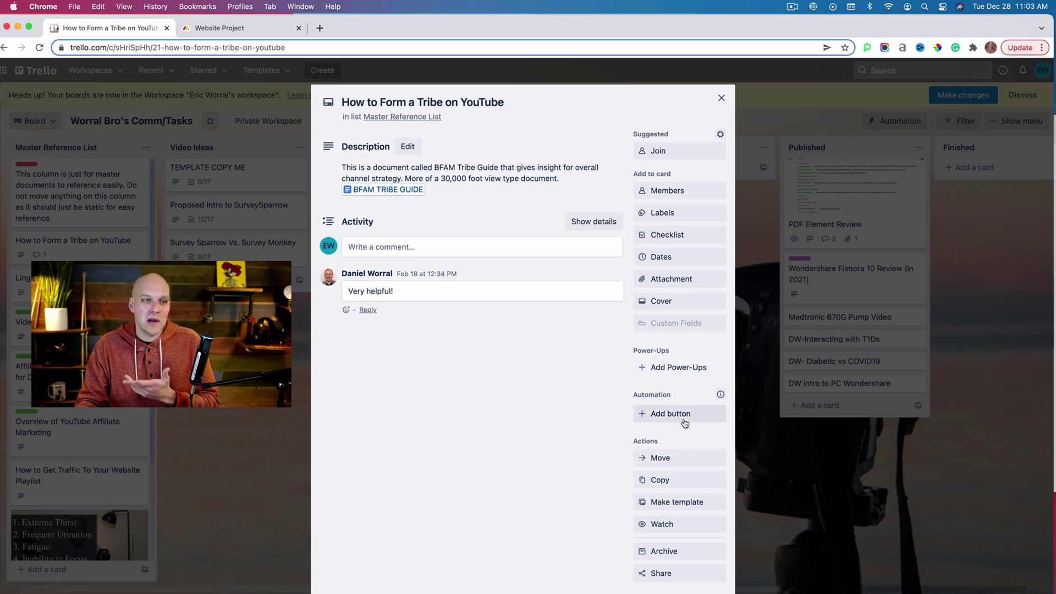
left_click(721, 98)
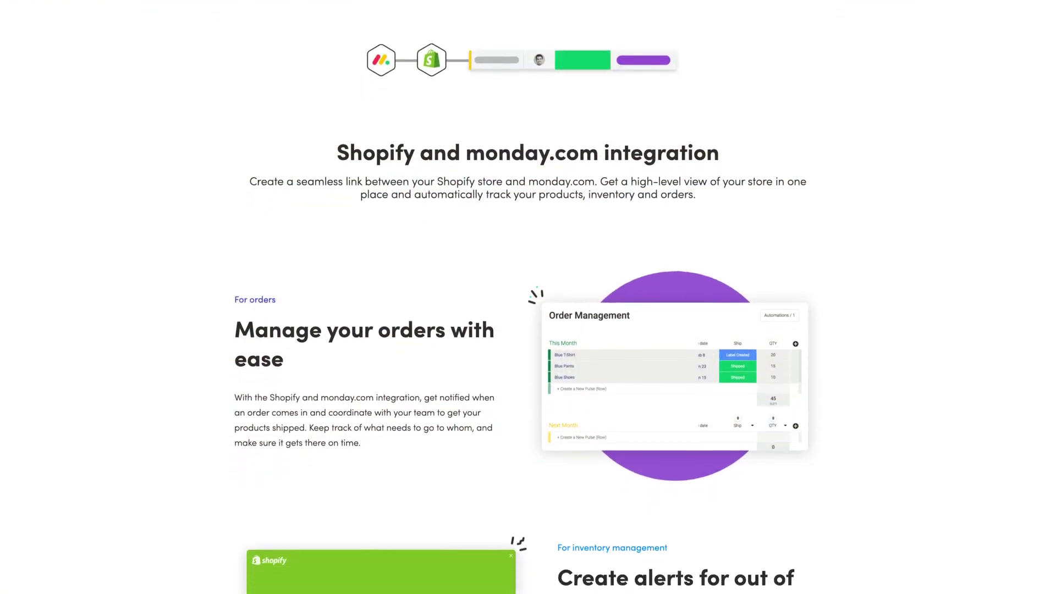
- Scroll down through the Shopify and monday.com integration page
scroll(528, 297, "down", 5)
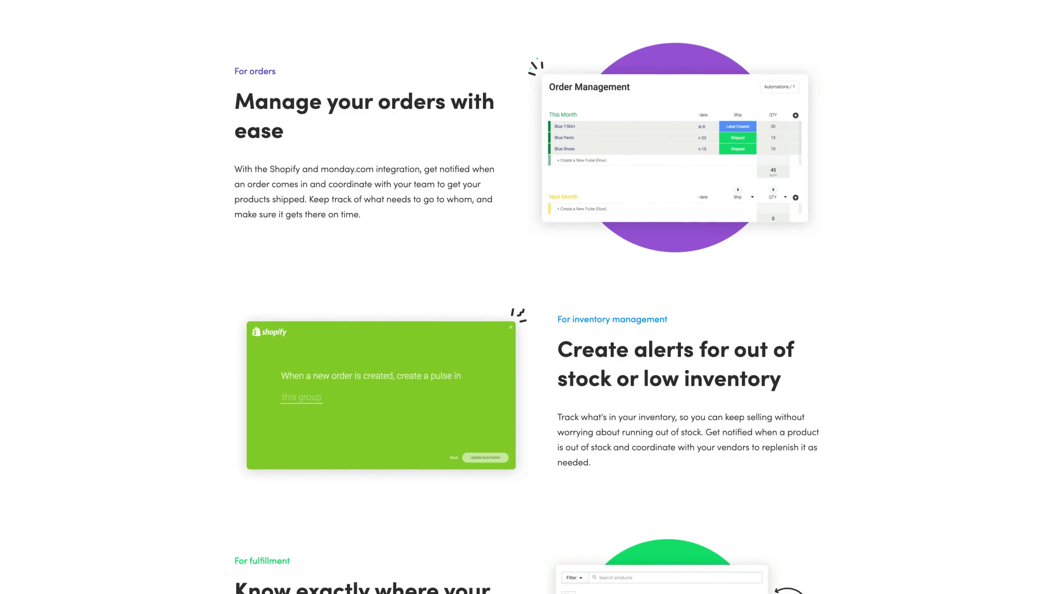
scroll(529, 297, "down", 5)
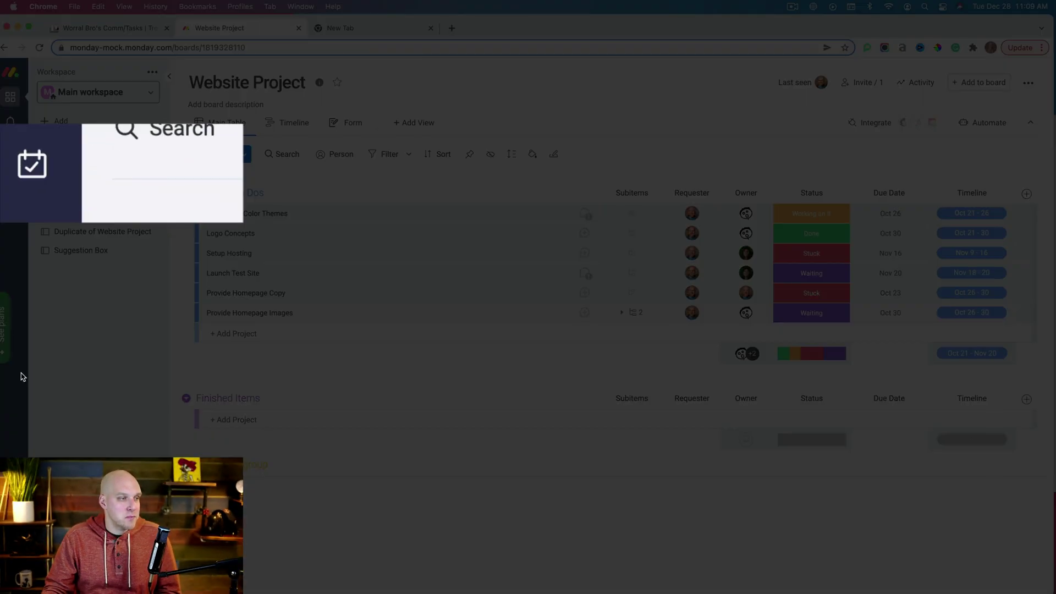
- Open My Work and reschedule the Suggestion Box item to Dec 30
left_click(11, 170)
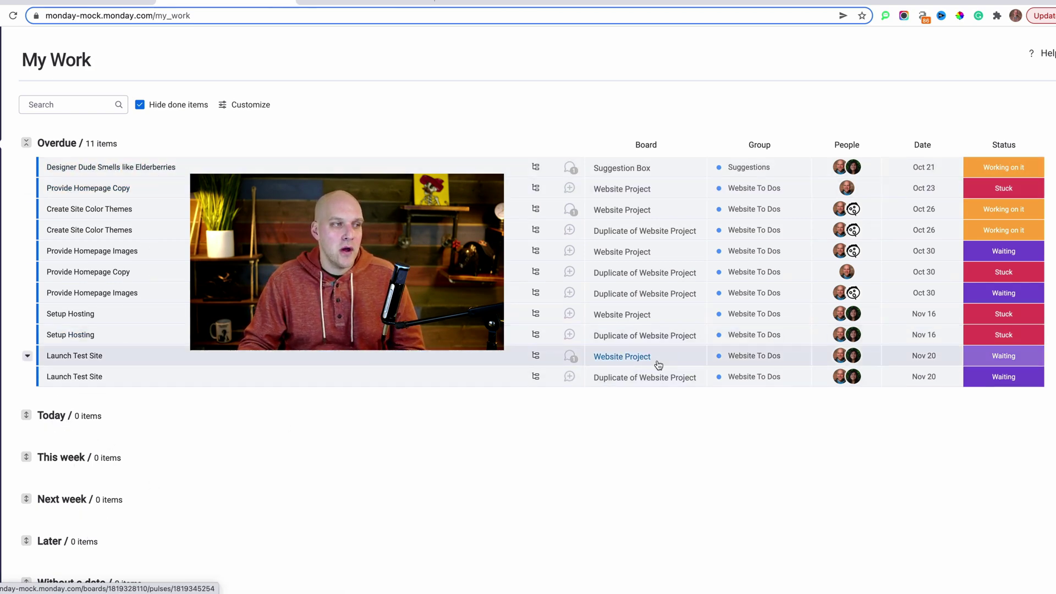
left_click(928, 167)
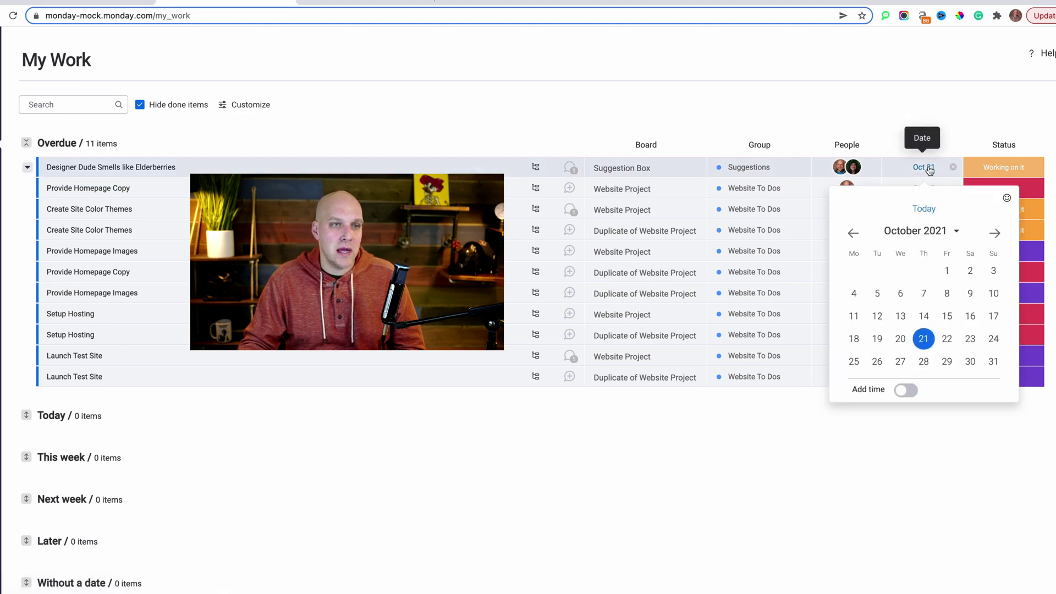
left_click(997, 234)
left_click(996, 234)
left_click(924, 361)
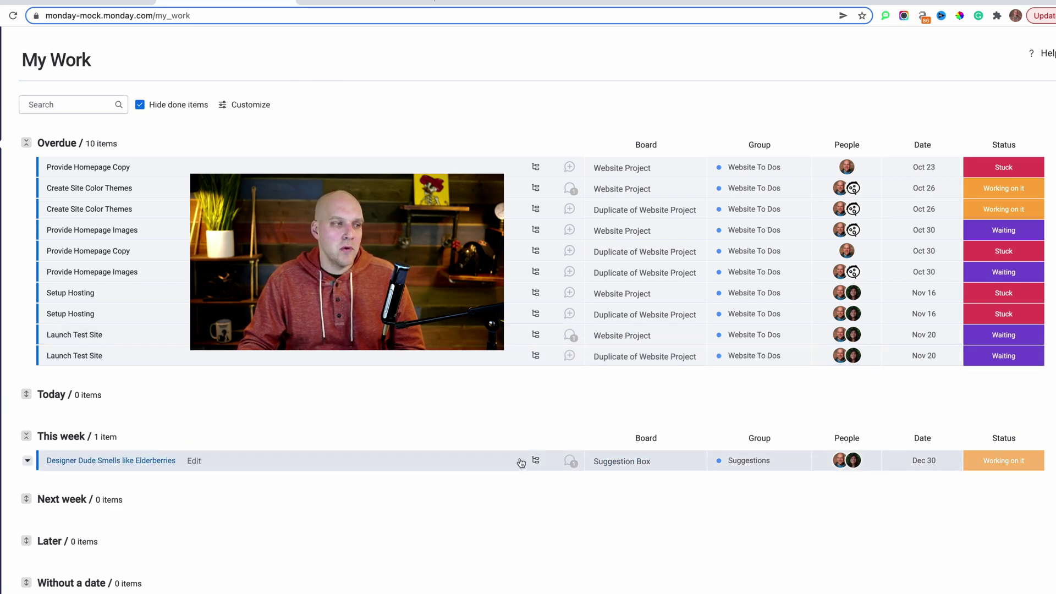
- Reschedule Create Site Color Themes to Jan 7, 2022
left_click(929, 187)
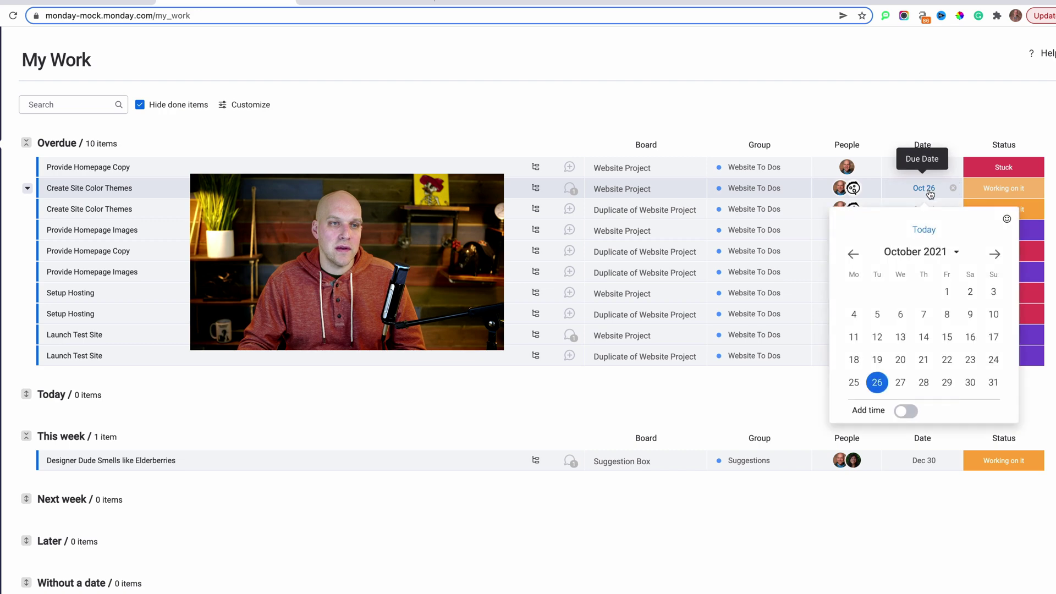
left_click(996, 254)
left_click(997, 255)
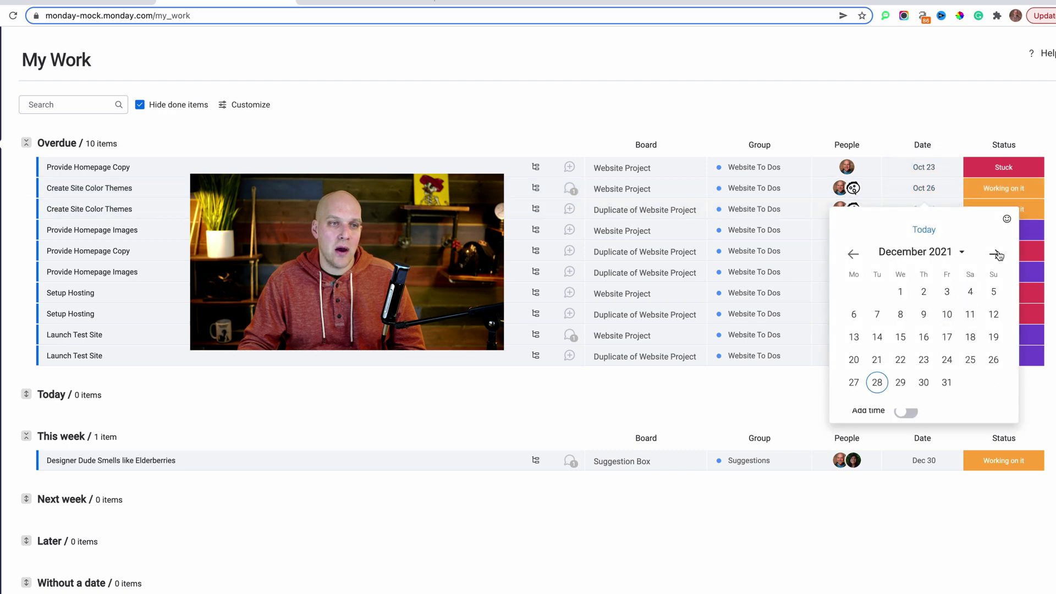
left_click(996, 255)
left_click(947, 314)
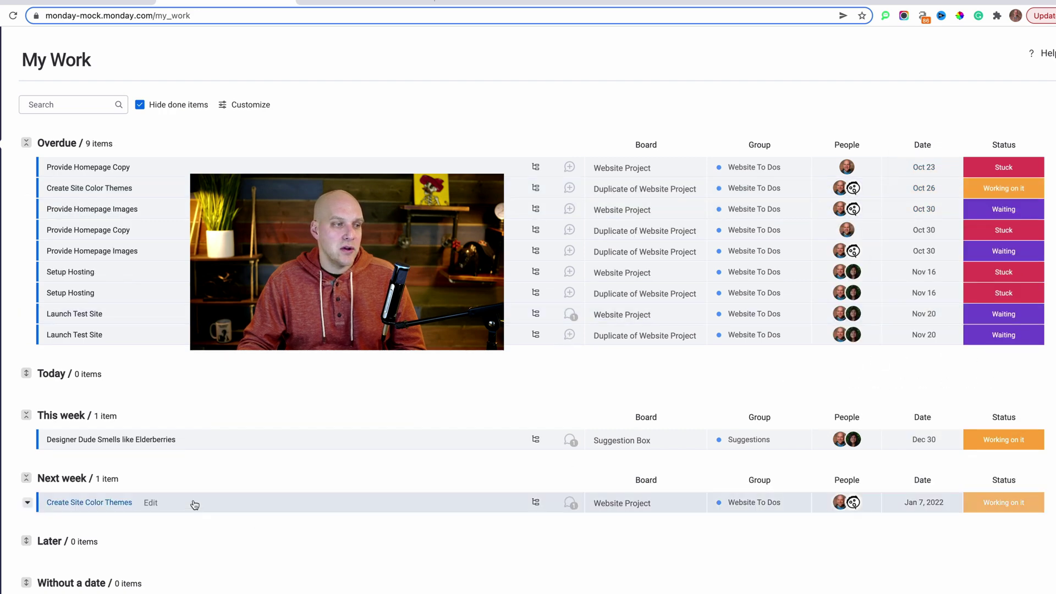